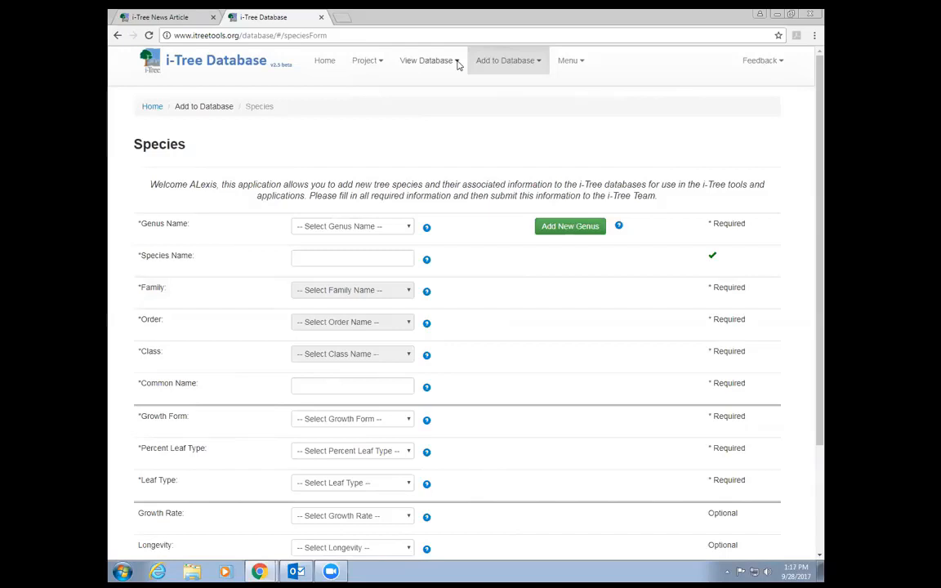
Step: Search the existing Location database for entries with nation Spain and state Madrid
click(453, 64)
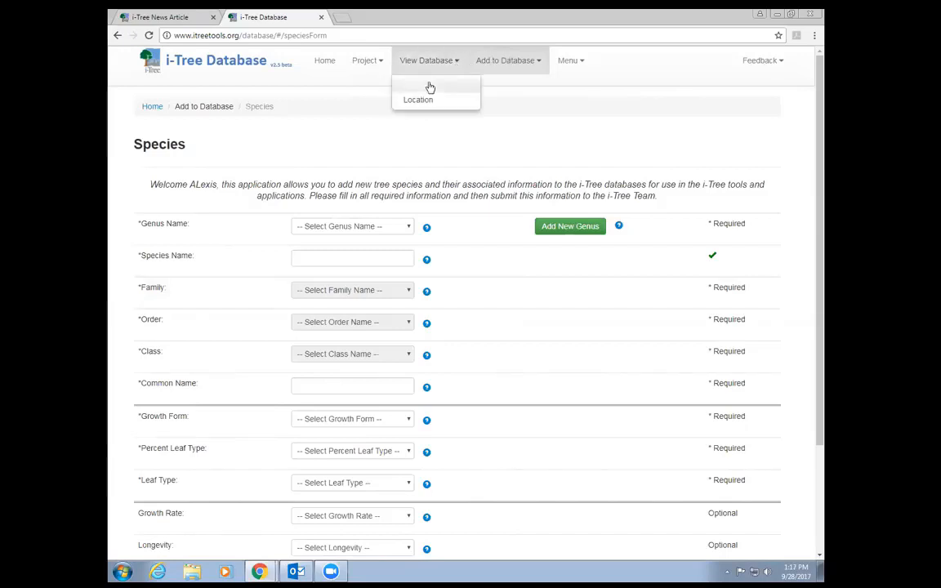
click(430, 104)
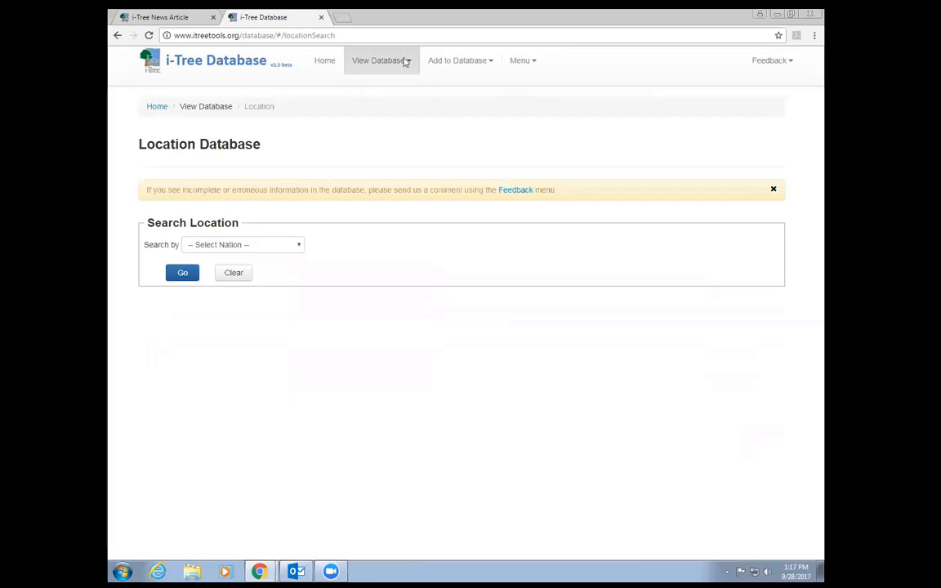
click(299, 245)
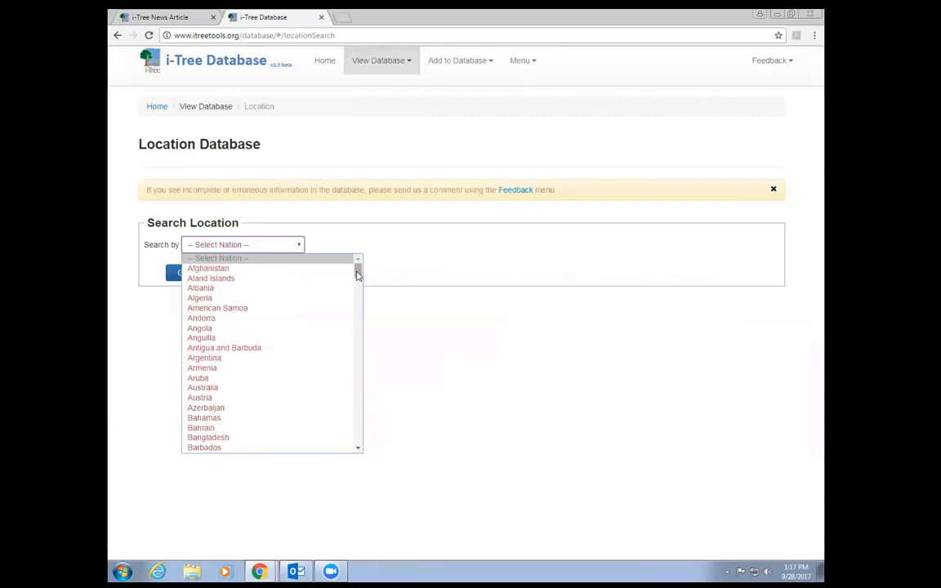
drag(358, 273, 257, 242)
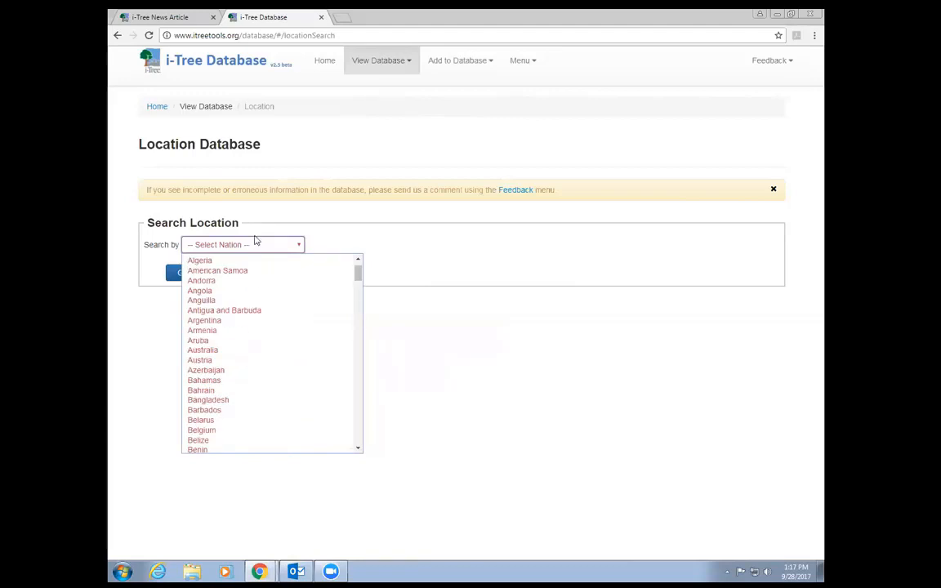
key(s)
drag(358, 388, 361, 415)
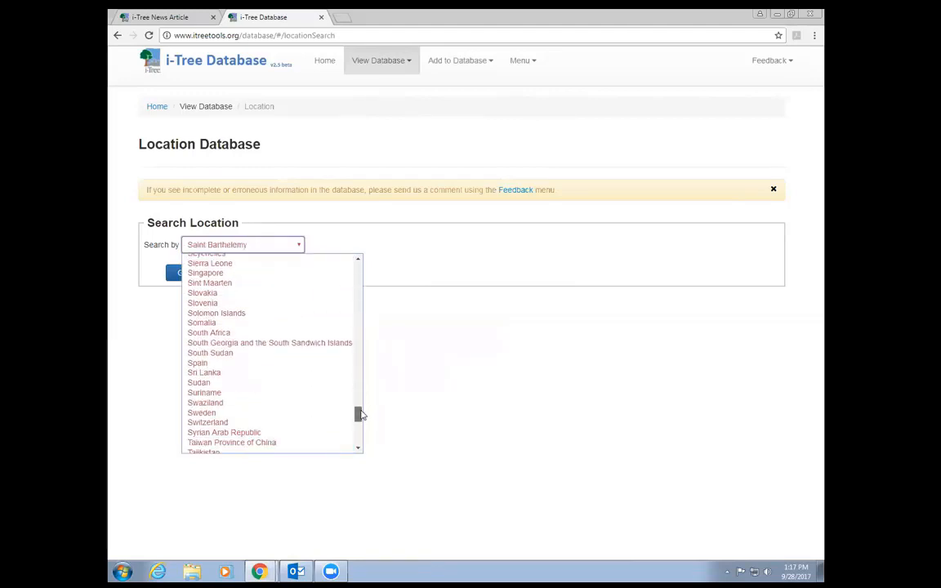
click(232, 364)
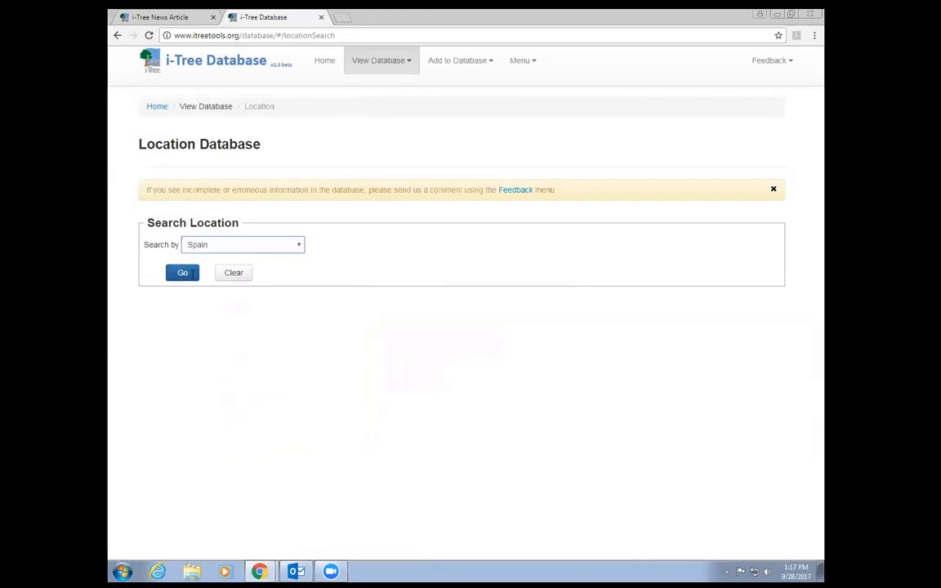
click(423, 247)
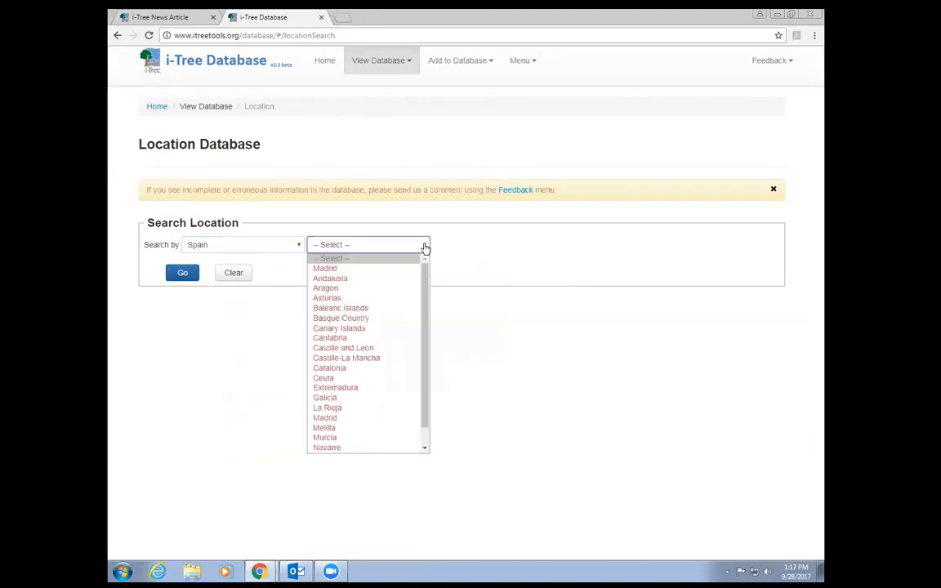
click(335, 272)
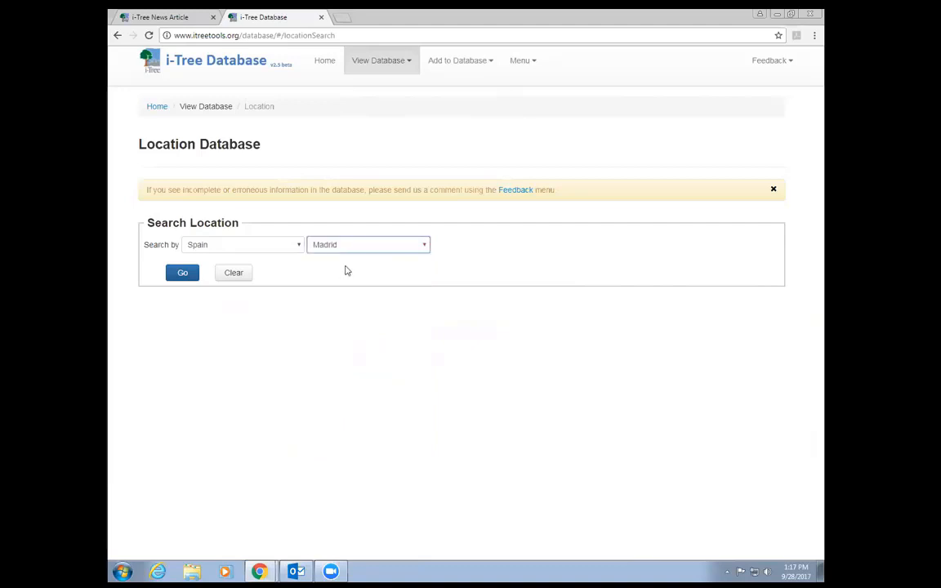
click(183, 275)
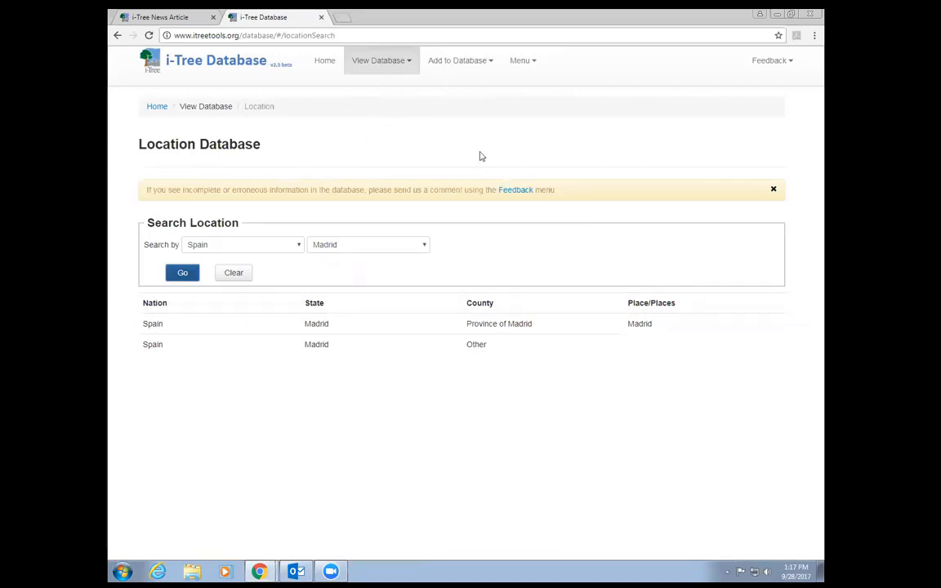
Step: Open the form for adding a new location to the database and set its continent to Europe
click(490, 62)
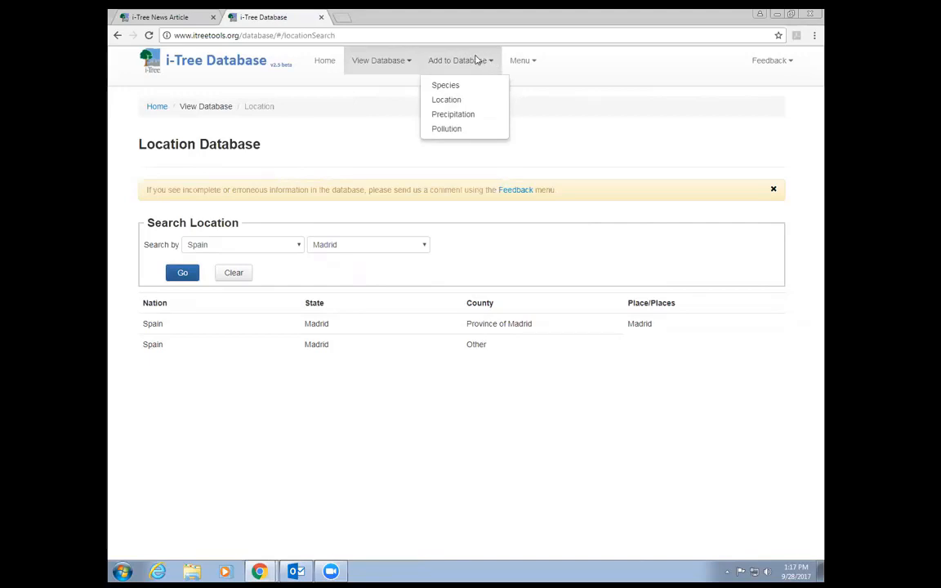
click(458, 100)
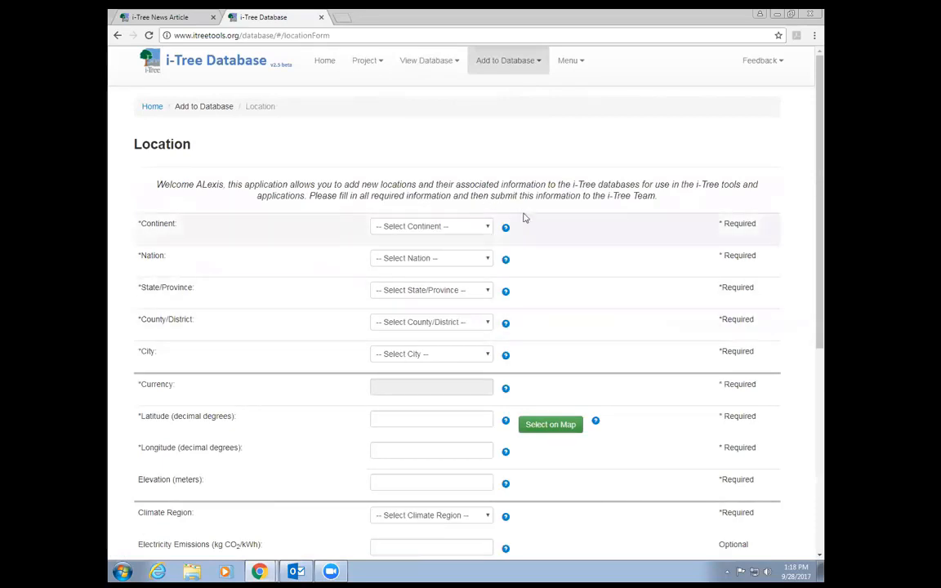
scroll(521, 181, down, 2)
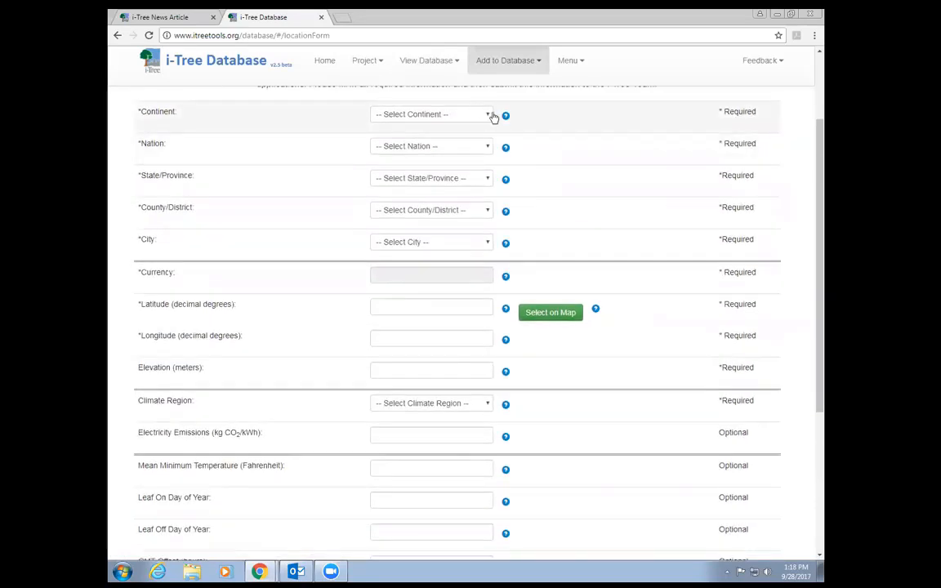
click(490, 117)
click(461, 166)
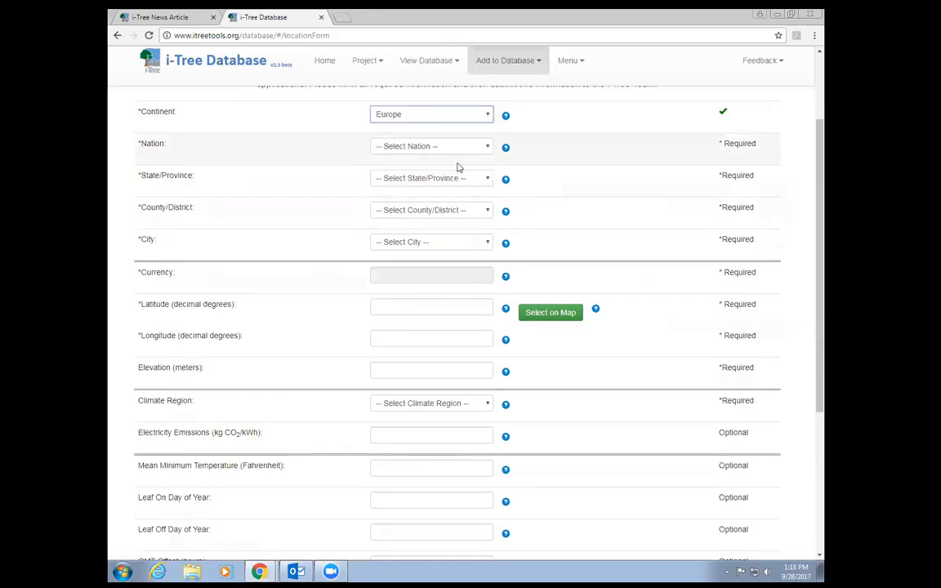
Step: Set the new location's nation to Spain
click(488, 147)
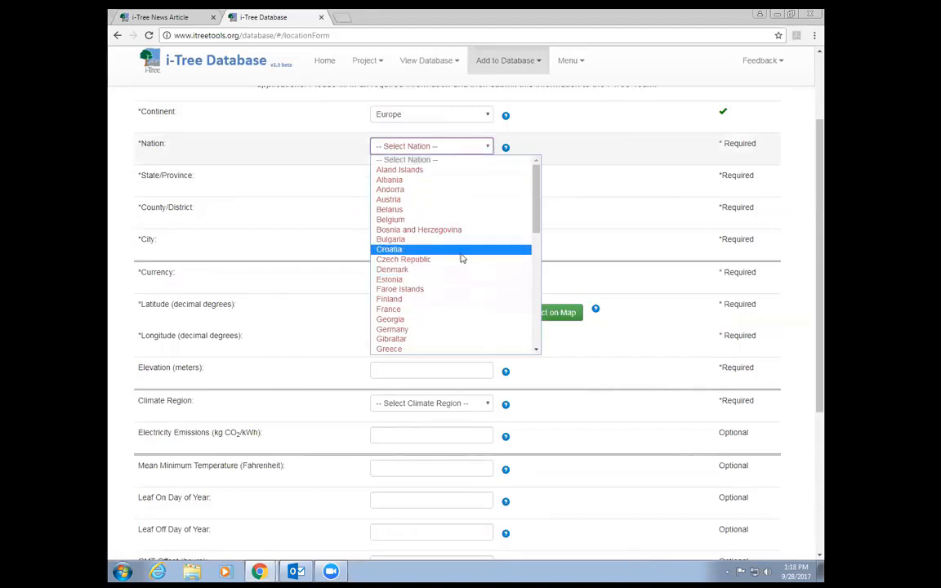
drag(532, 212, 540, 308)
scroll(537, 307, up, 4)
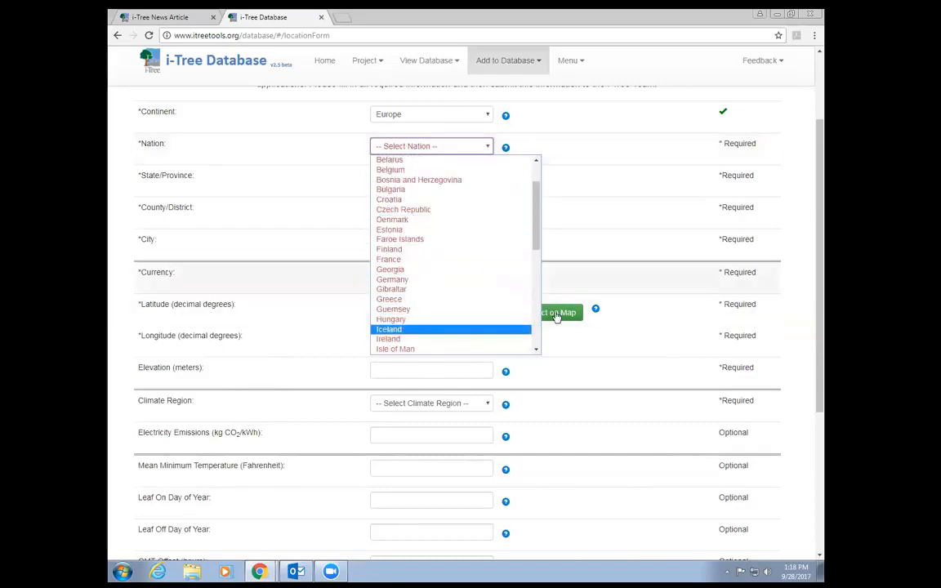
drag(539, 225, 542, 316)
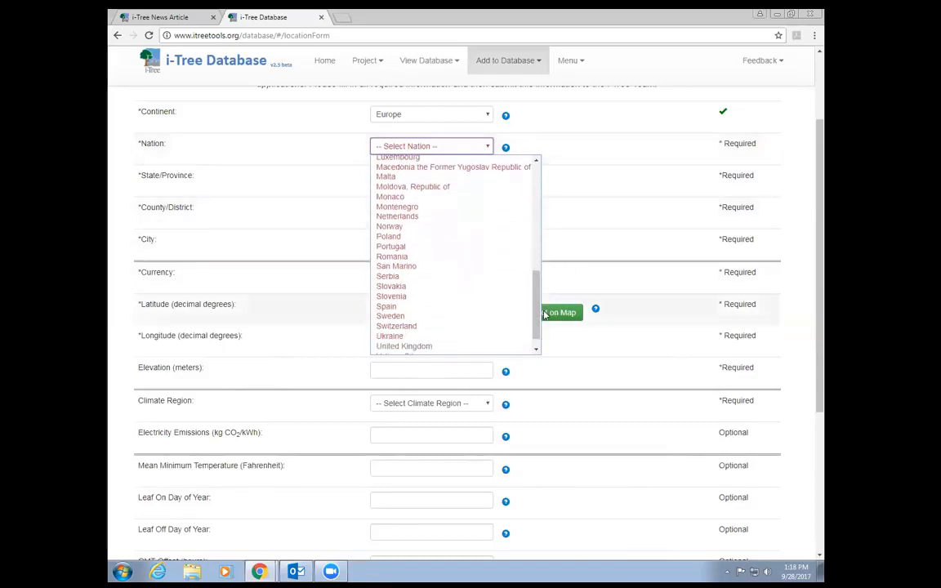
click(425, 306)
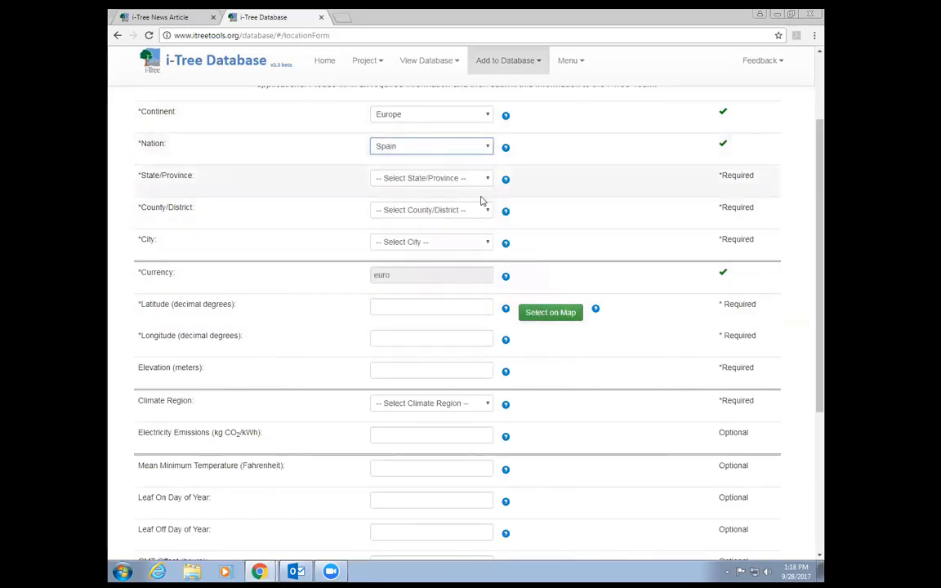
Step: Set the location's state/province to Madrid and its county/district to Other, leaving the optional county/district name blank
click(488, 182)
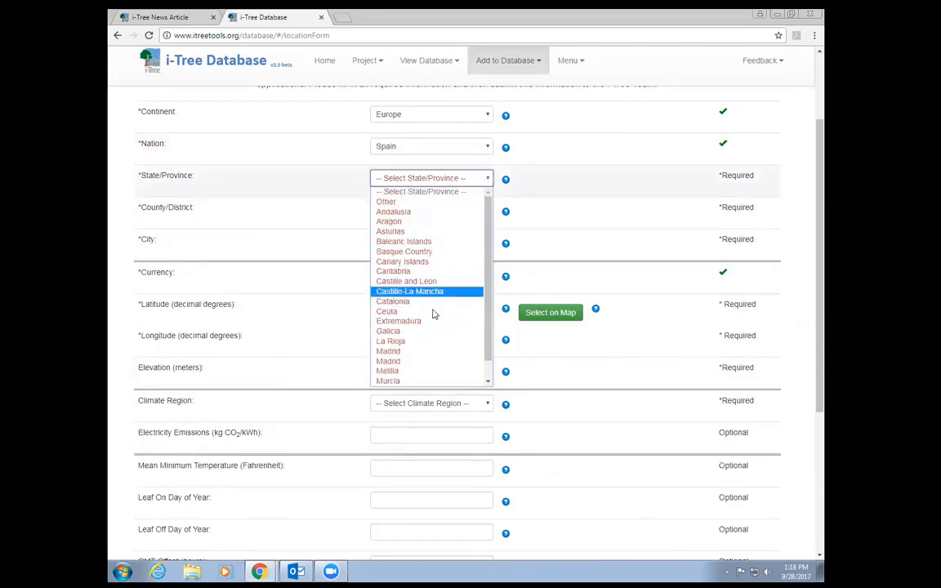
scroll(454, 213, down, 2)
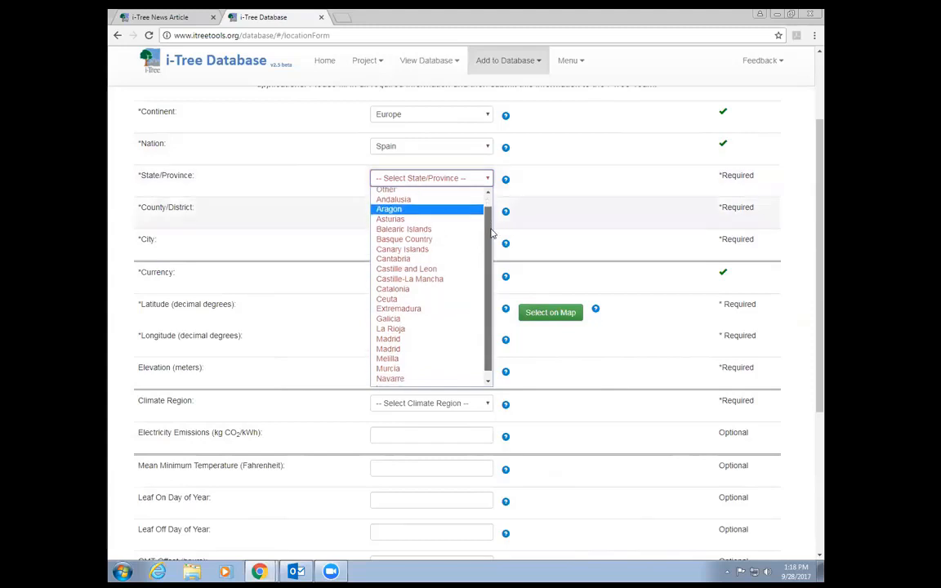
click(400, 334)
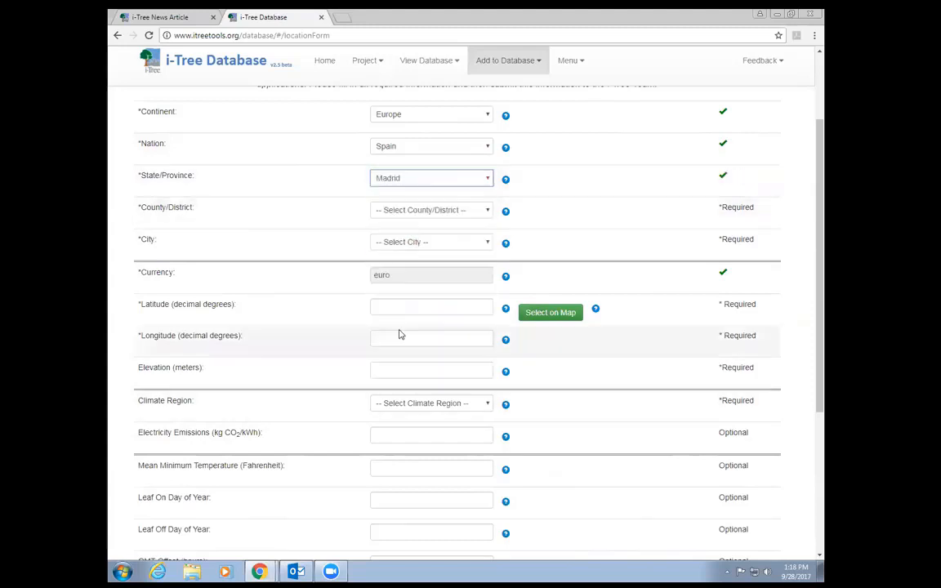
click(485, 210)
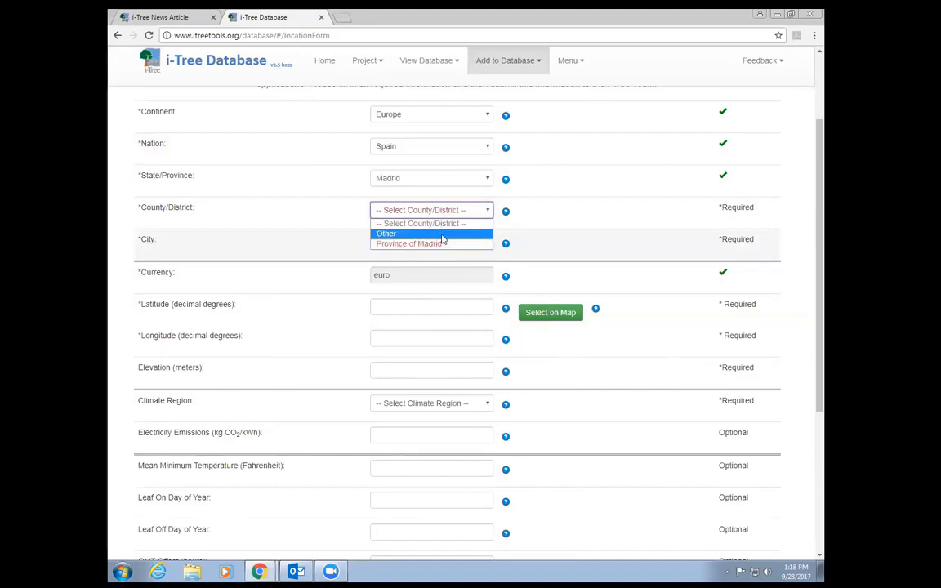
click(441, 236)
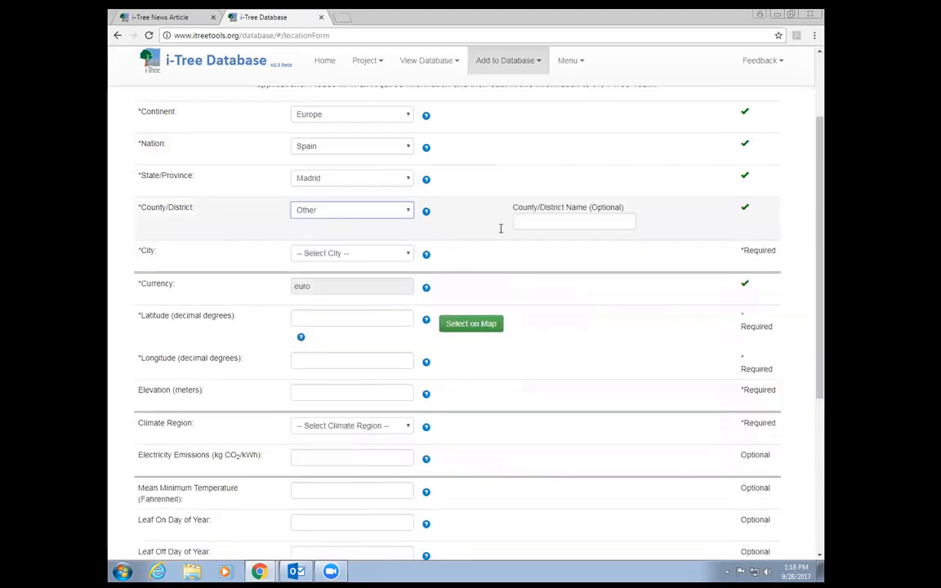
click(571, 222)
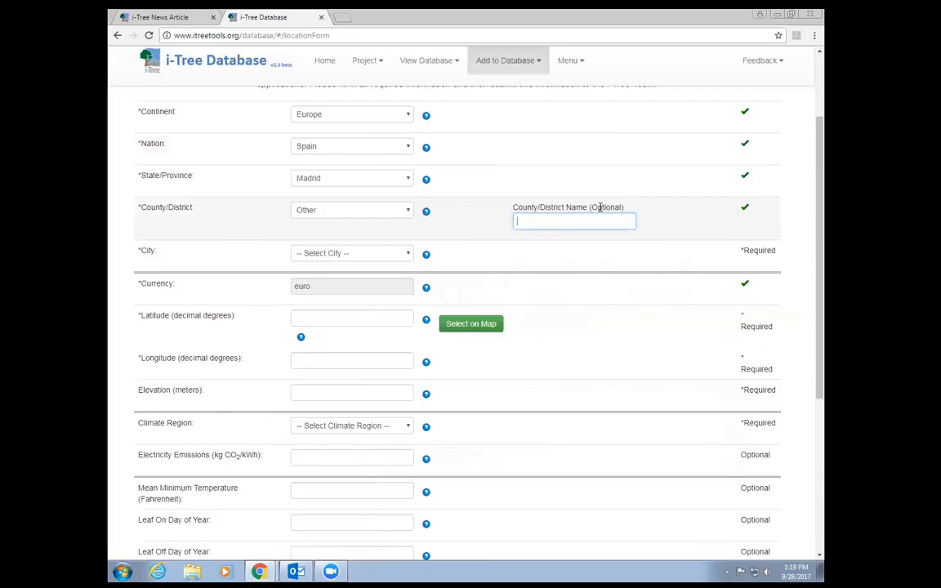
click(582, 217)
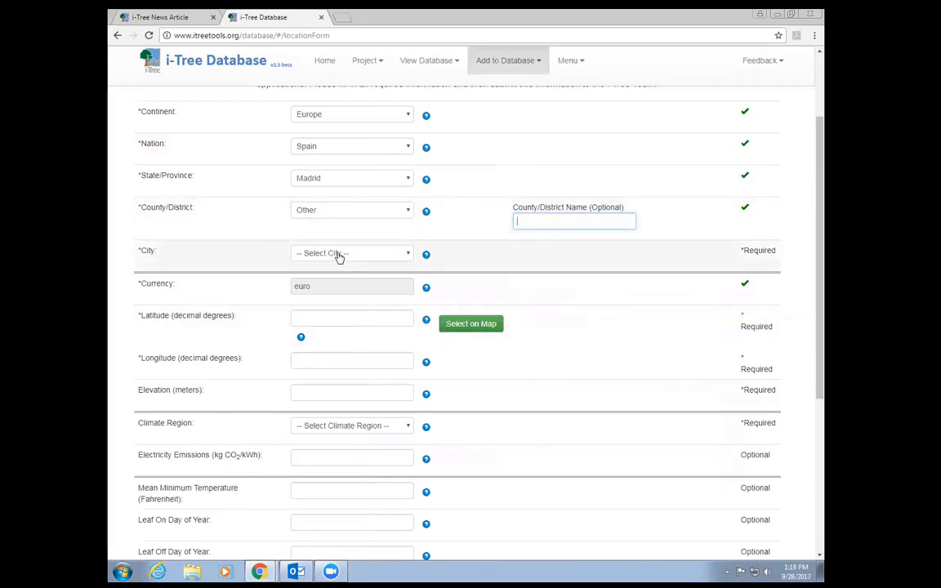
Step: Set the city to Other and enter Basque as the required city name
click(339, 256)
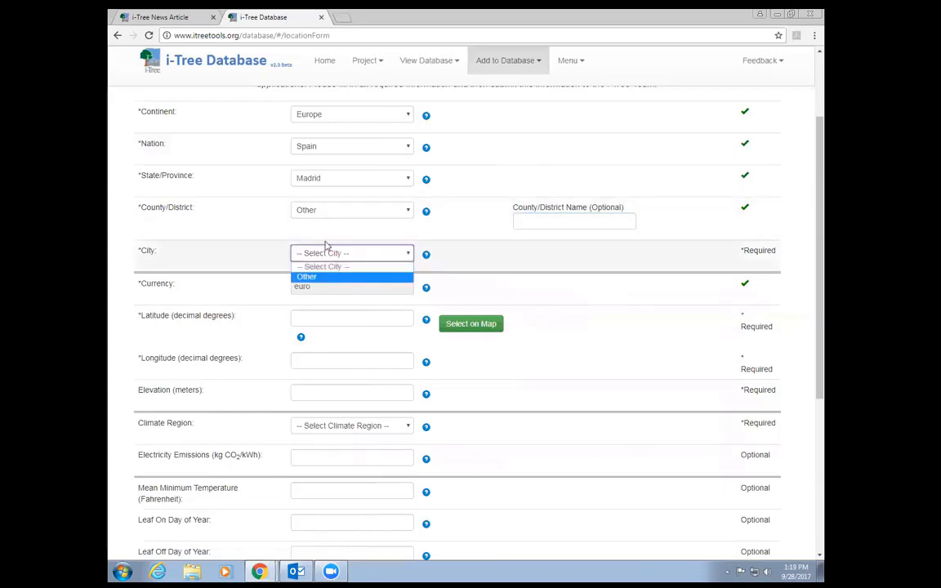
click(362, 280)
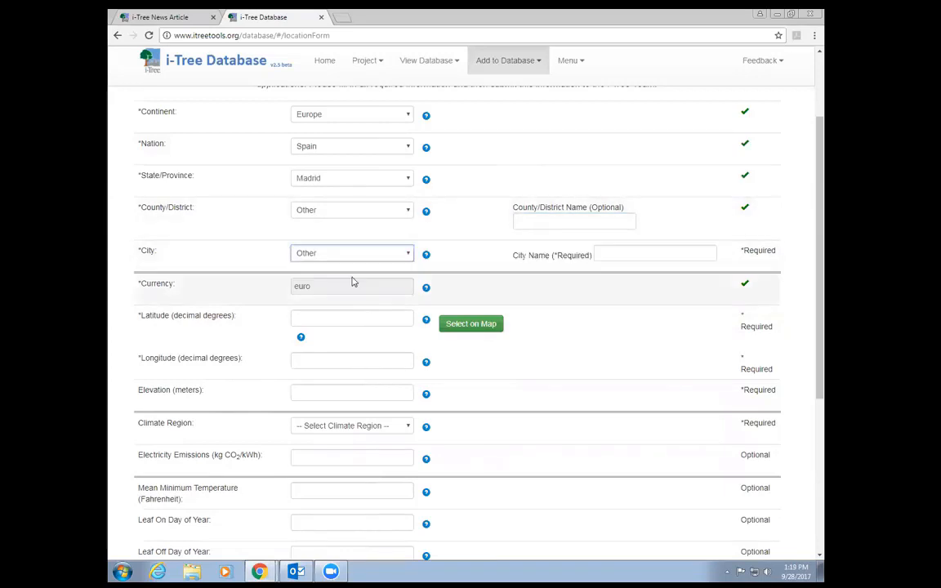
click(621, 254)
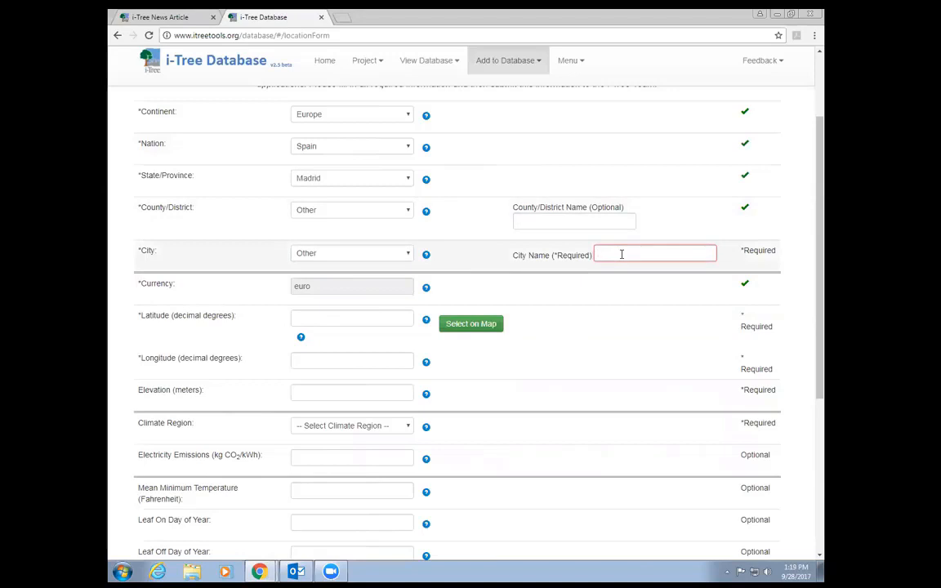
text(Basque)
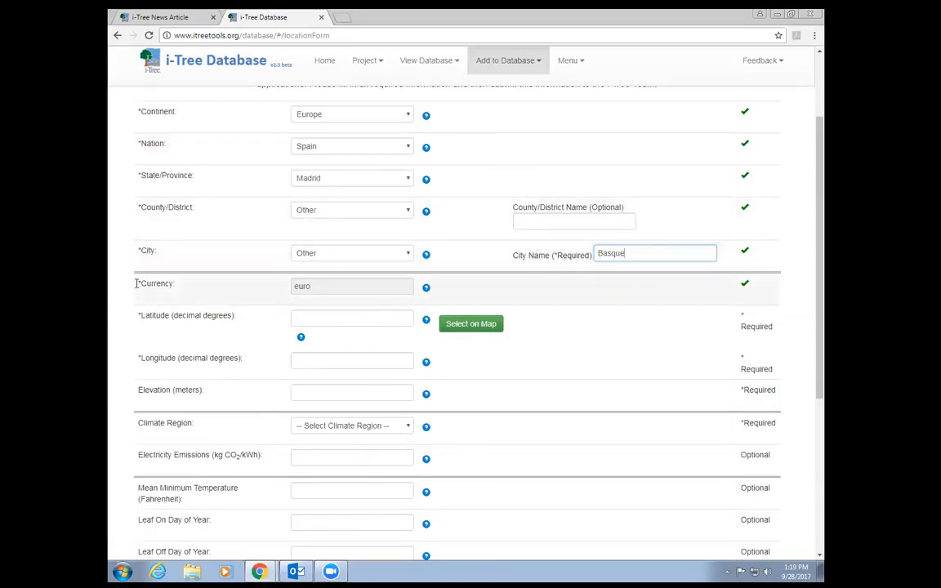
Step: Pick the location's coordinates on the map on Spain's southeastern coast, at about latitude 37.27 and longitude -1.79
scroll(239, 293, down, 1)
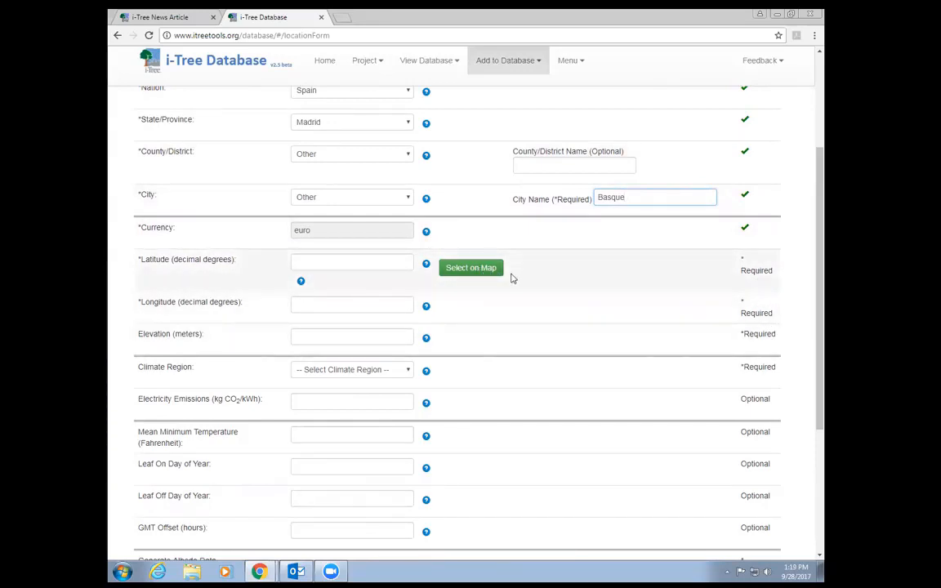
click(470, 269)
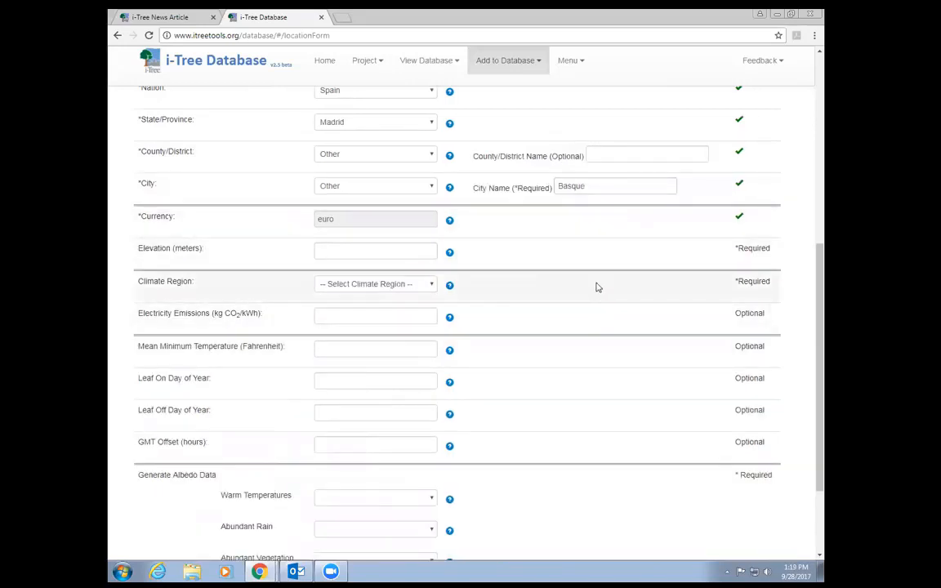
scroll(596, 282, up, 4)
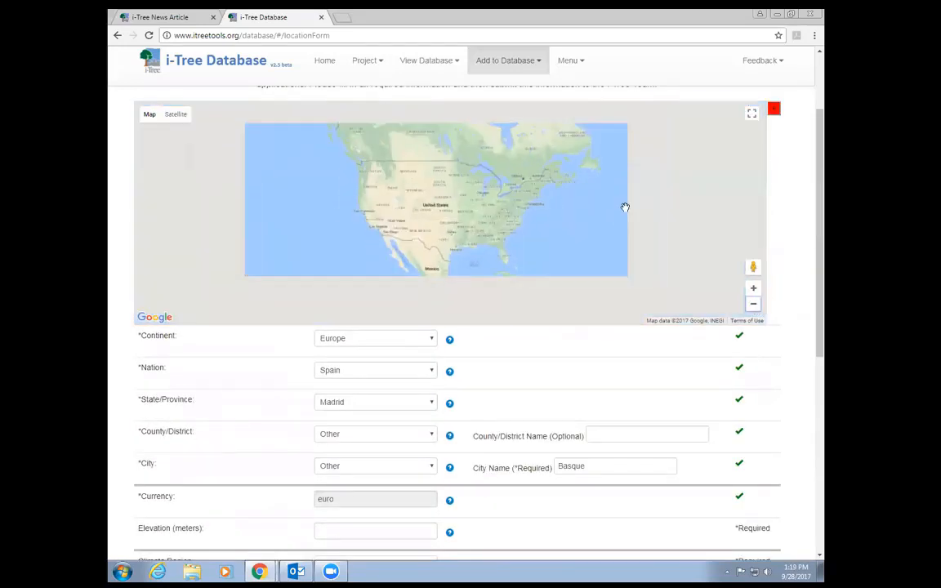
click(754, 290)
click(753, 291)
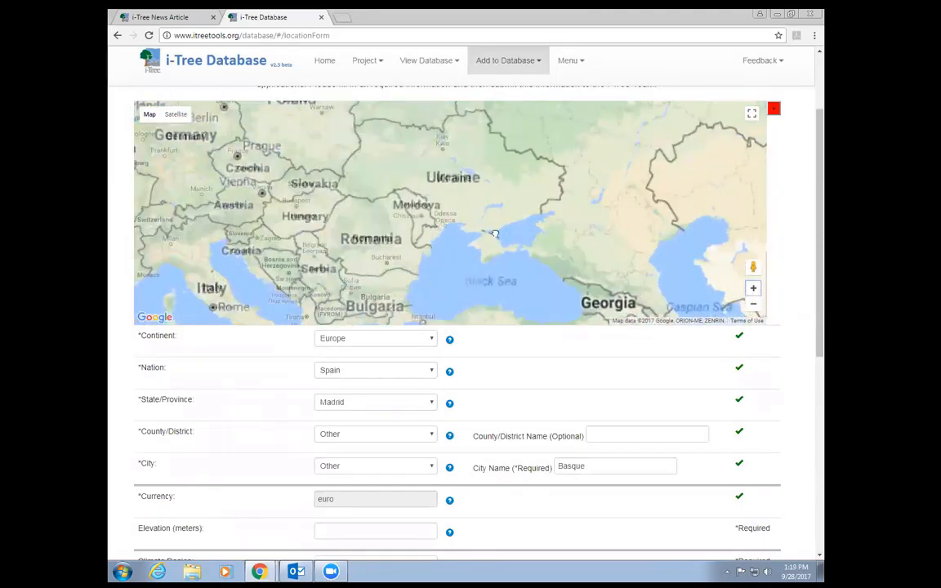
click(752, 290)
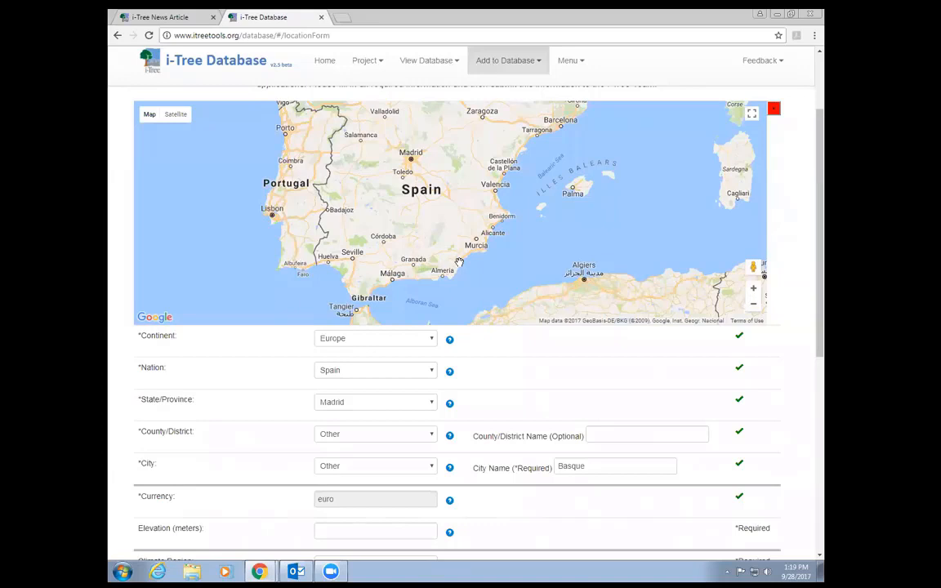
click(459, 263)
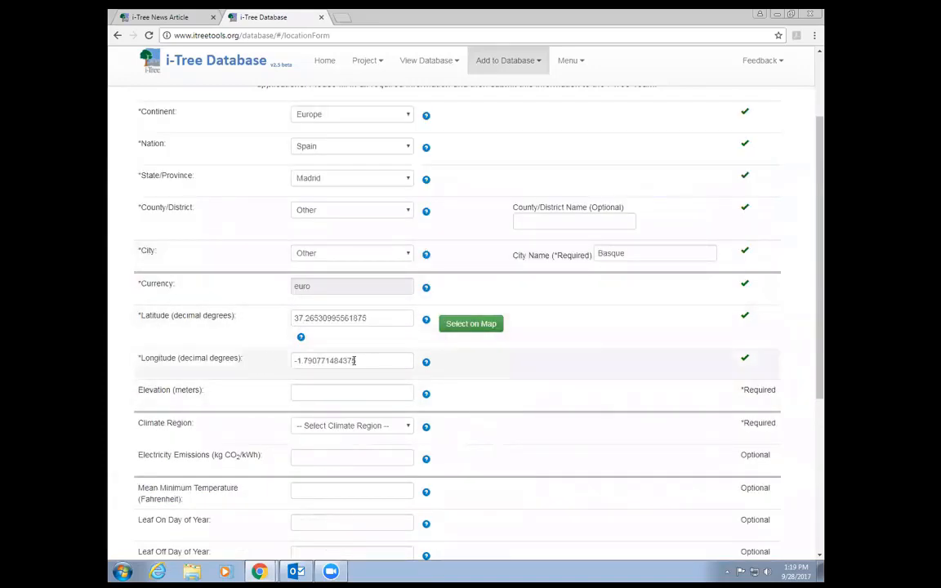
drag(389, 318, 291, 318)
click(387, 317)
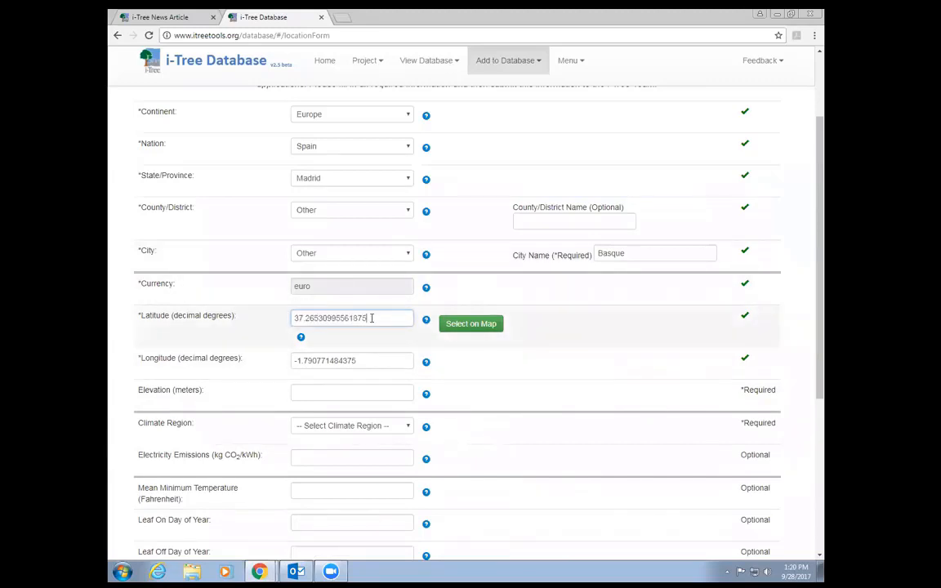
Step: Set the new location's elevation to 3 meters
scroll(382, 321, down, 1)
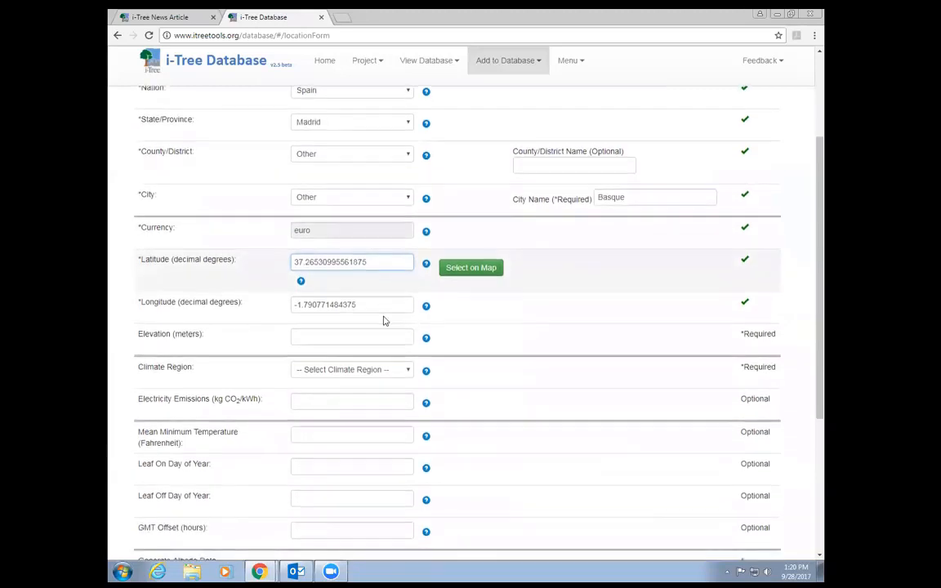
scroll(245, 302, down, 1)
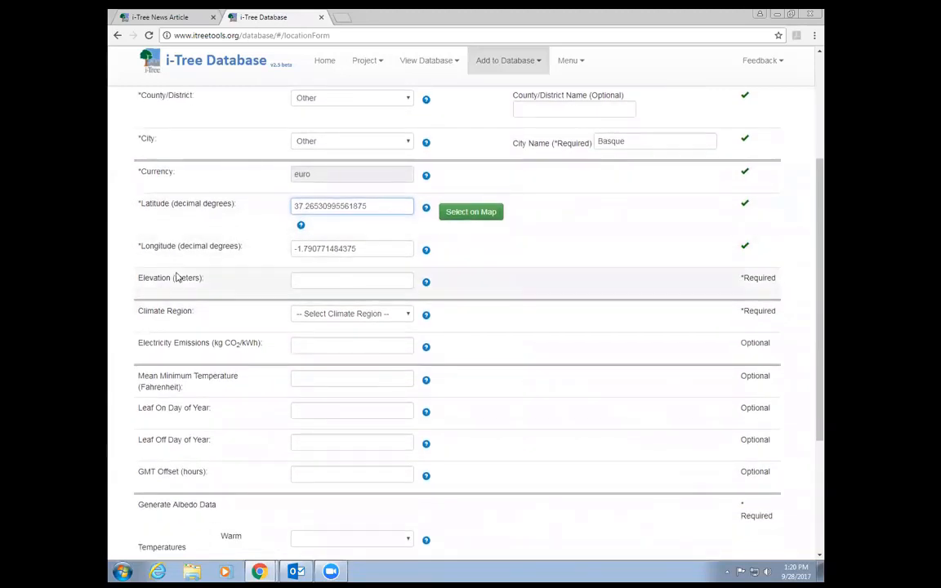
click(320, 281)
text(3)
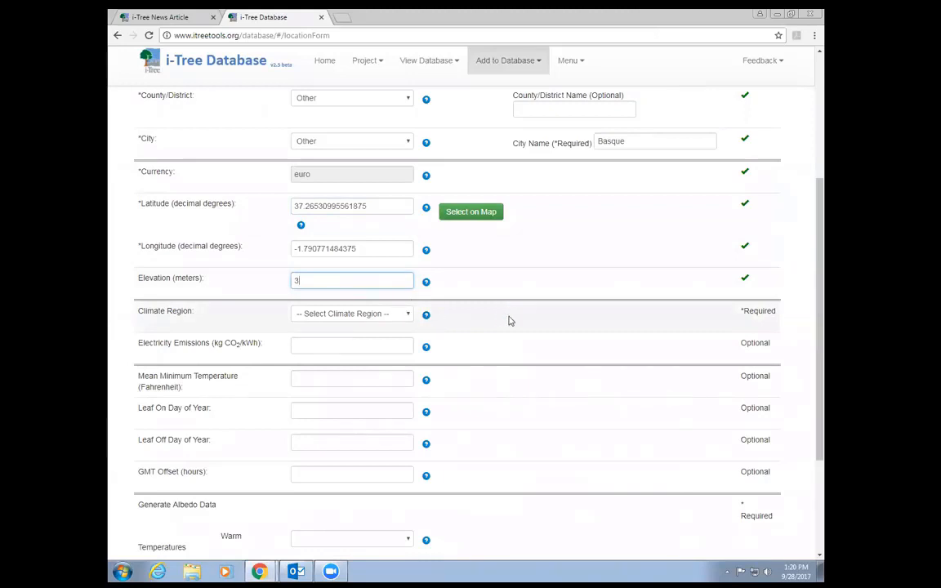
Step: Choose California Coast as the location's climate region
scroll(508, 319, down, 1)
scroll(508, 319, down, 1)
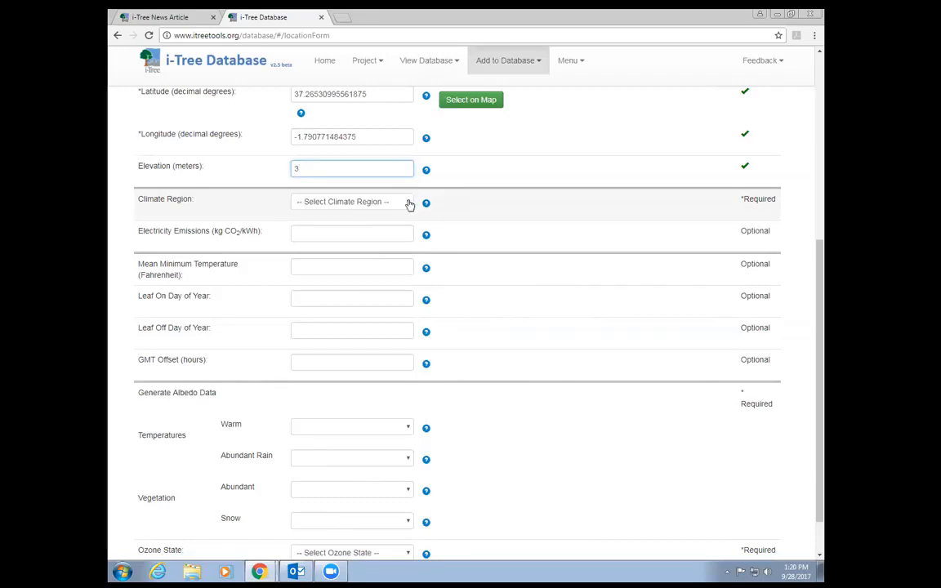
click(406, 203)
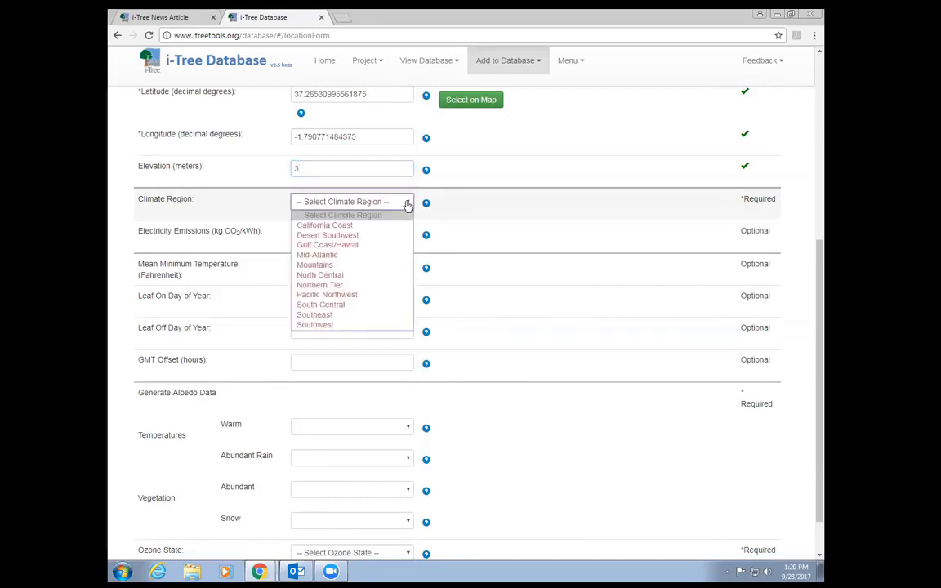
click(348, 226)
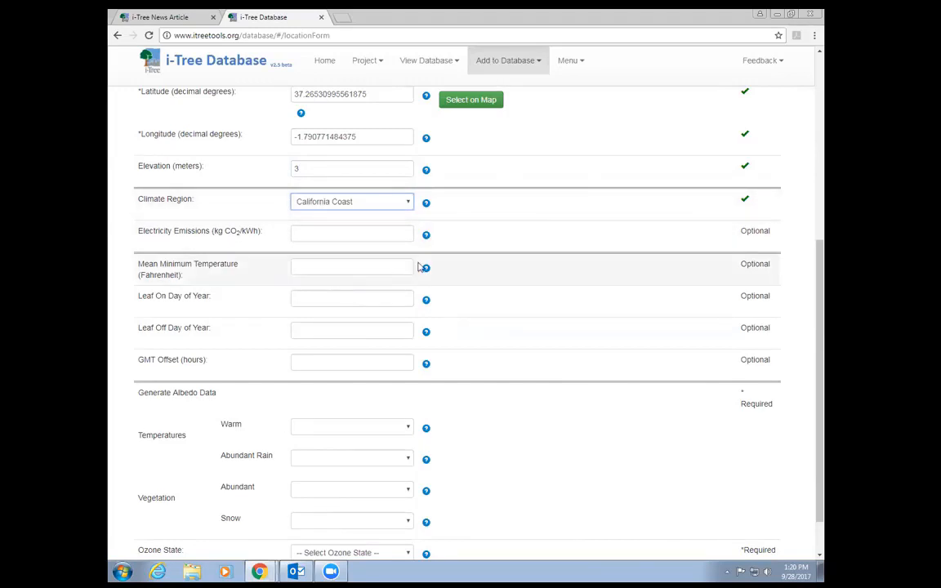
Step: Check the albedo field hints and set both Warm temperatures and Abundant Rain to Yes
scroll(422, 267, down, 2)
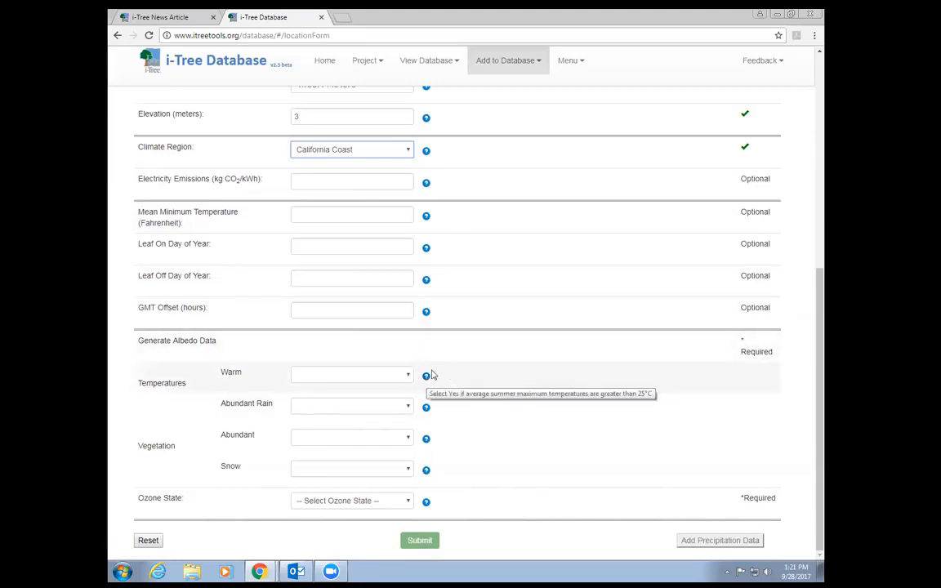
mouse_move(424, 380)
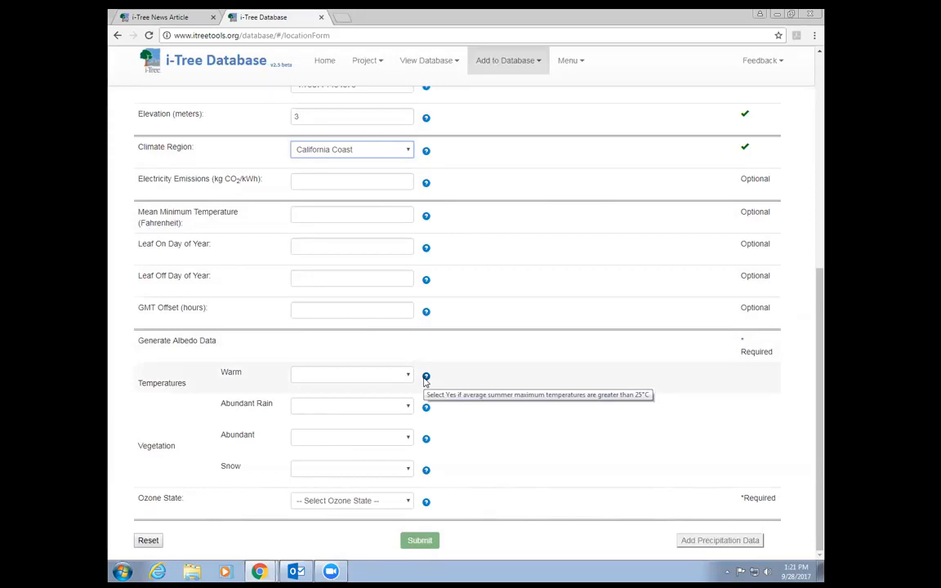
click(408, 377)
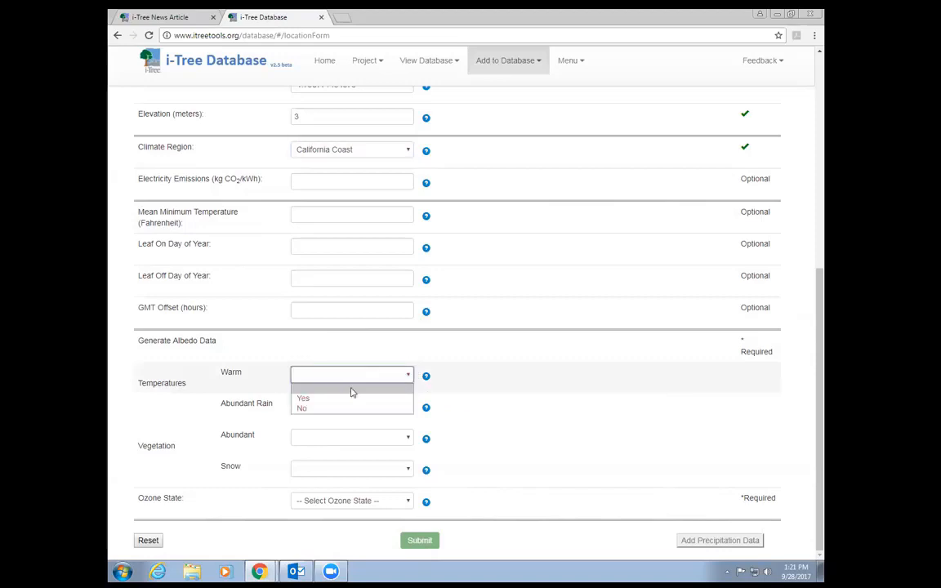
click(351, 398)
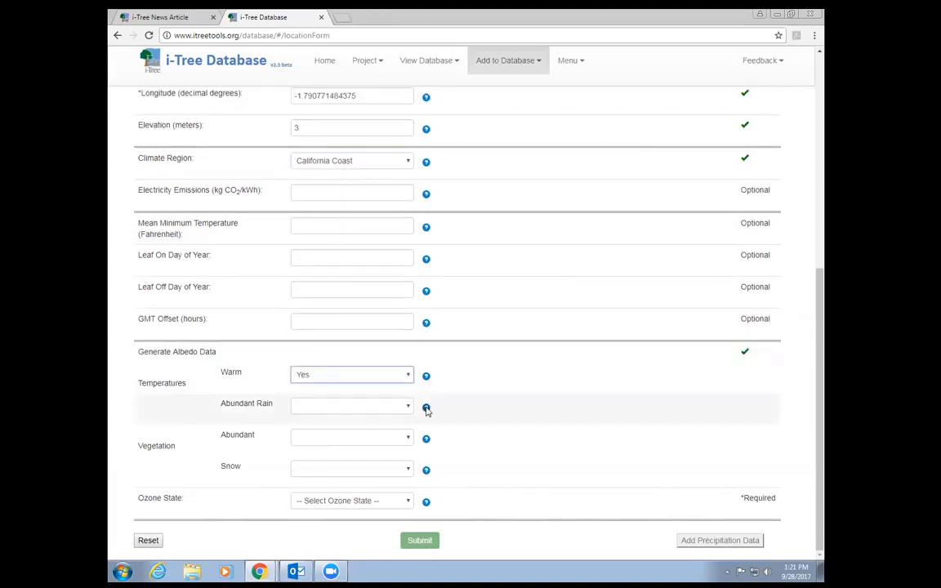
mouse_move(425, 409)
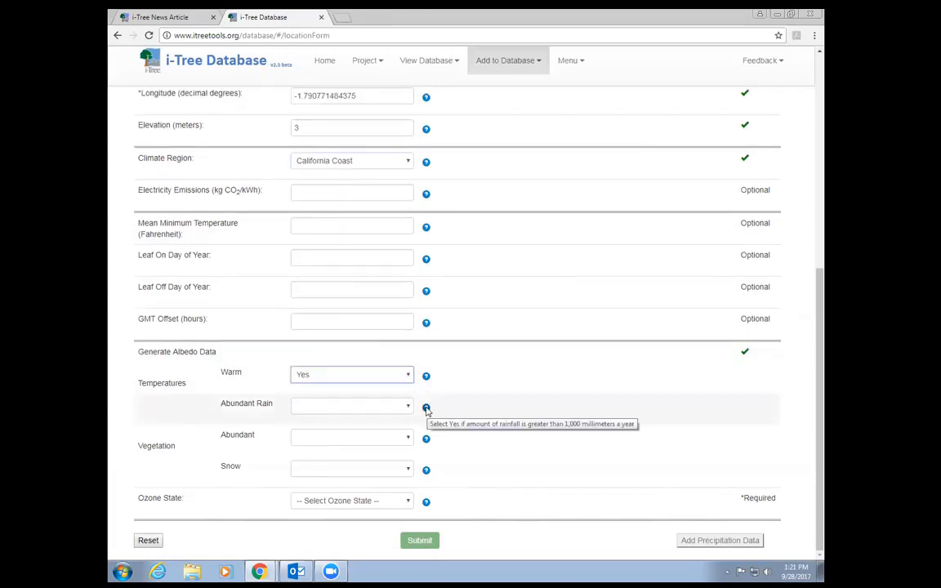
click(409, 406)
click(386, 427)
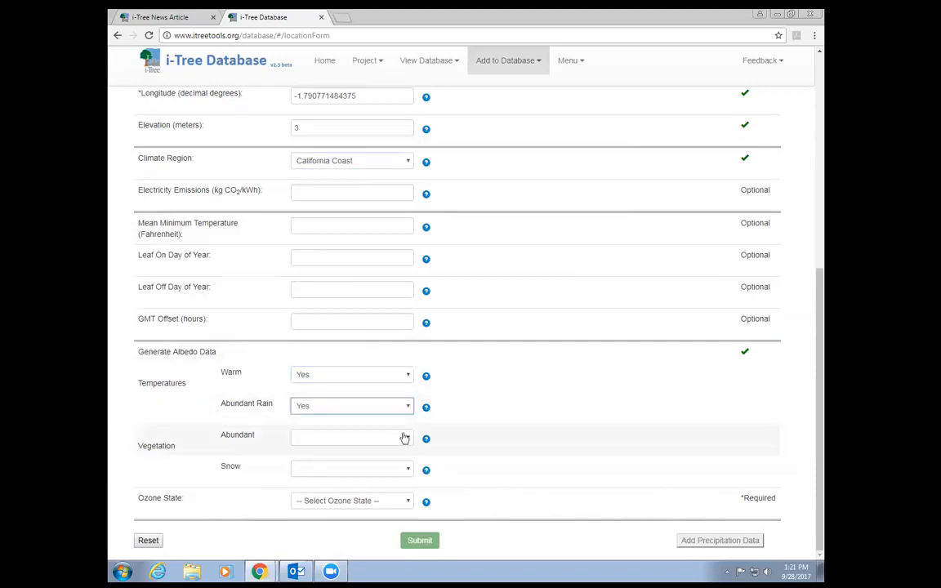
Step: Set the albedo vegetation options to Abundant Yes and Snow No, and choose California as the ozone state
click(408, 438)
click(384, 459)
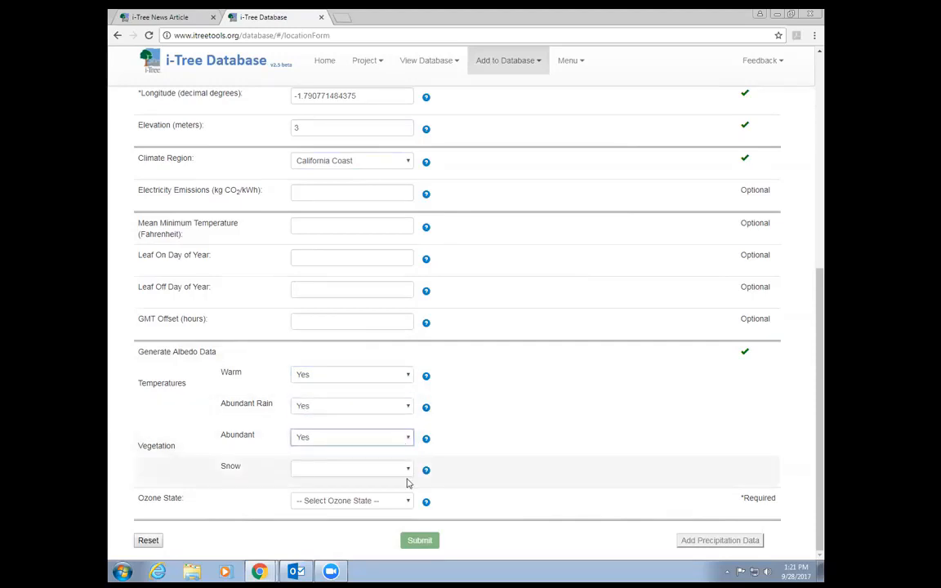
click(408, 470)
click(374, 503)
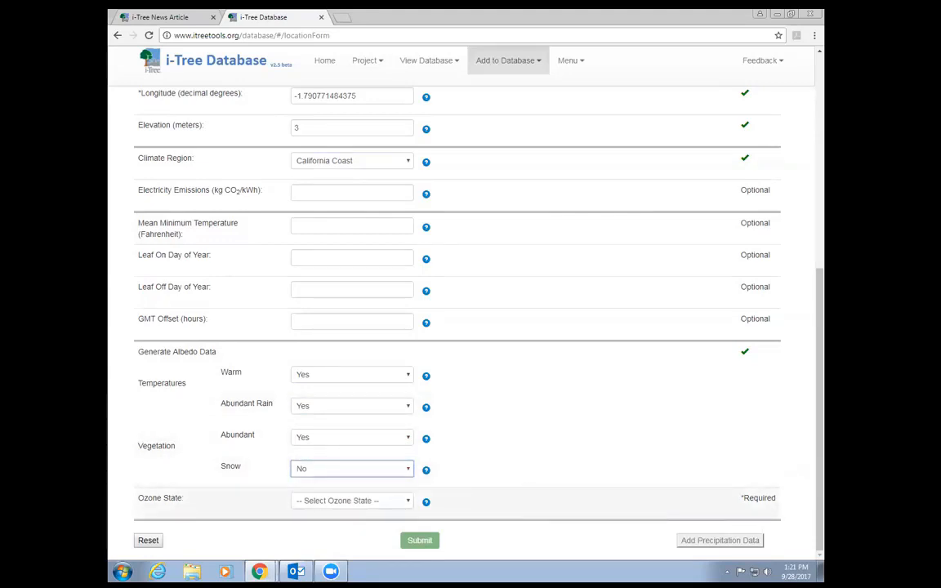
click(352, 501)
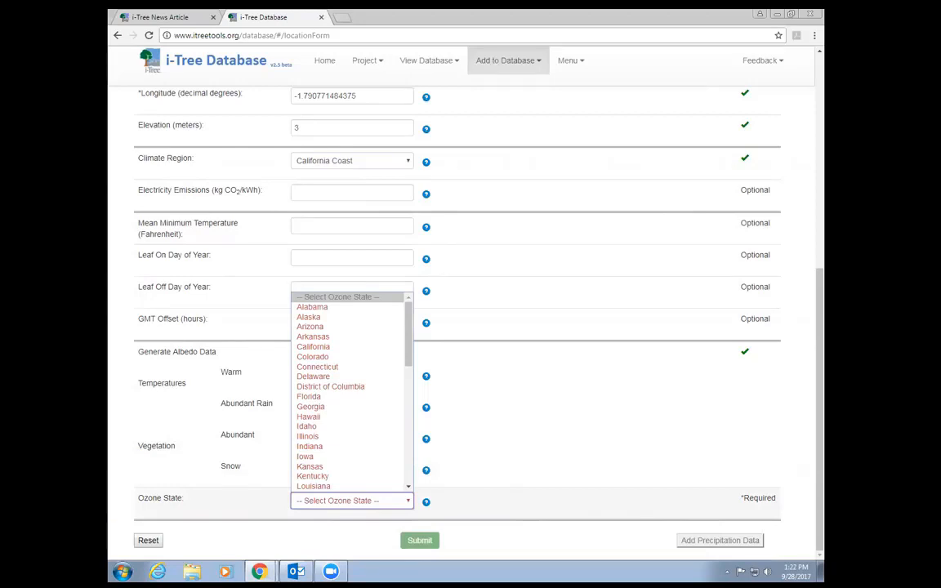
click(327, 346)
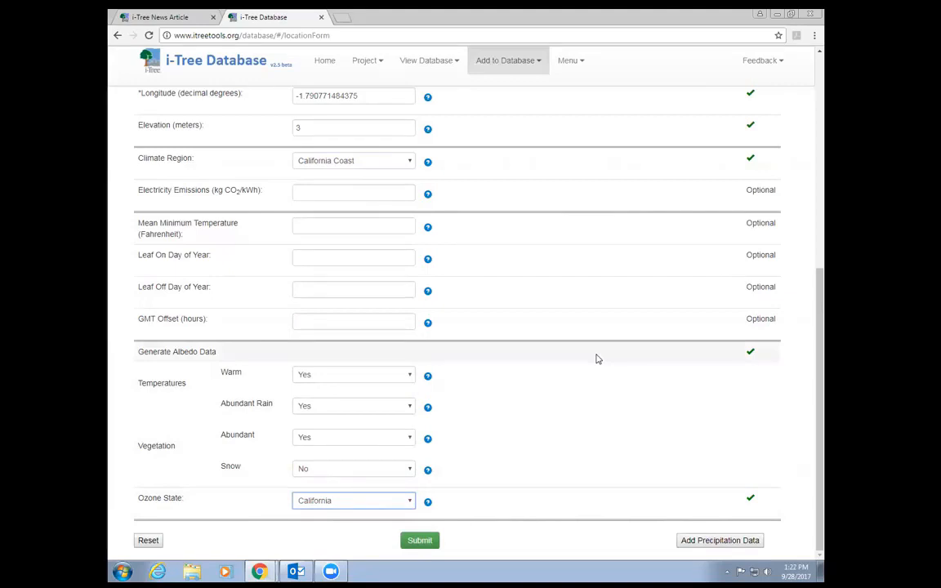